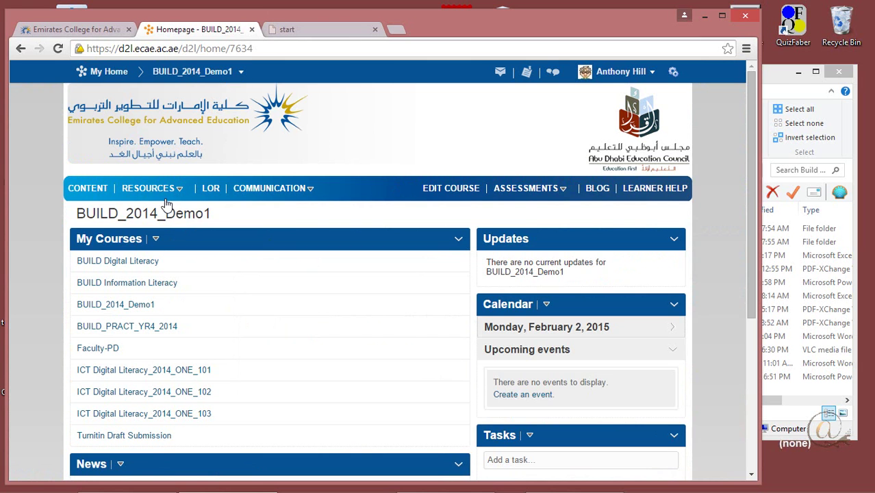
Step: Open the content area of the BUILD_2014_Demo1 course
click(88, 188)
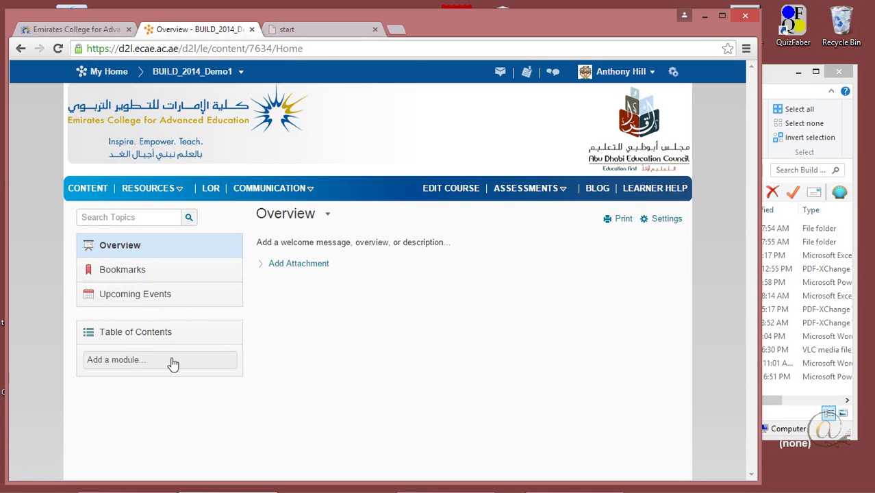
Step: Switch to File Explorer and look through the Timeline based and Topic based subfolders of the Build course folder
click(782, 75)
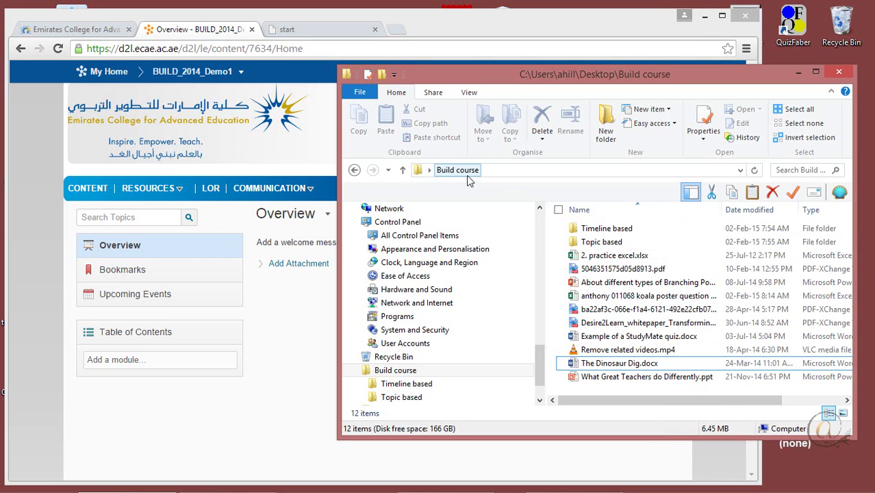
double_click(574, 230)
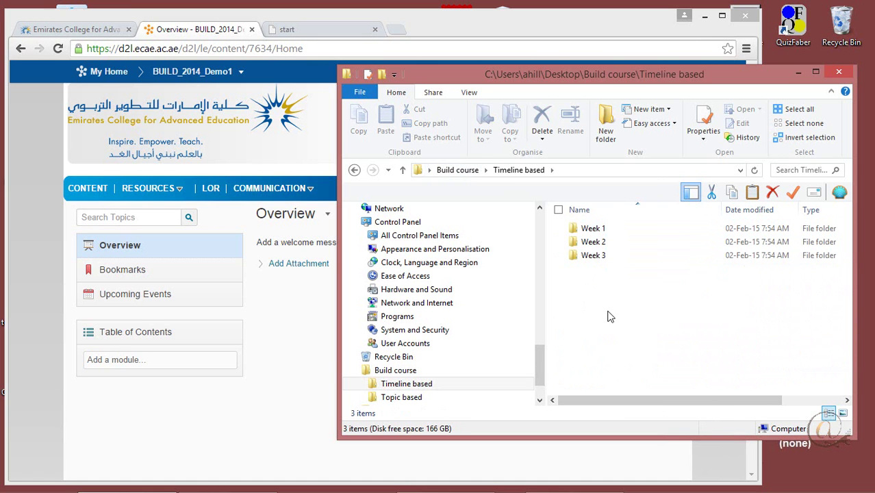
click(458, 170)
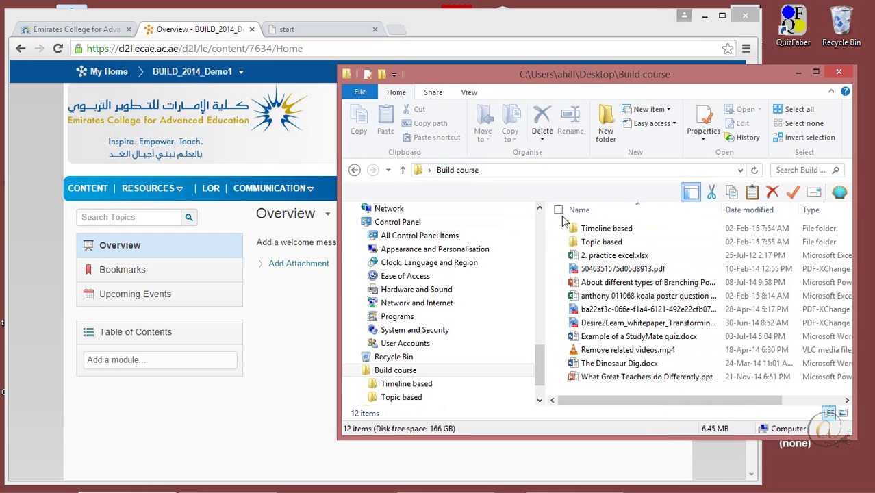
double_click(578, 243)
click(579, 243)
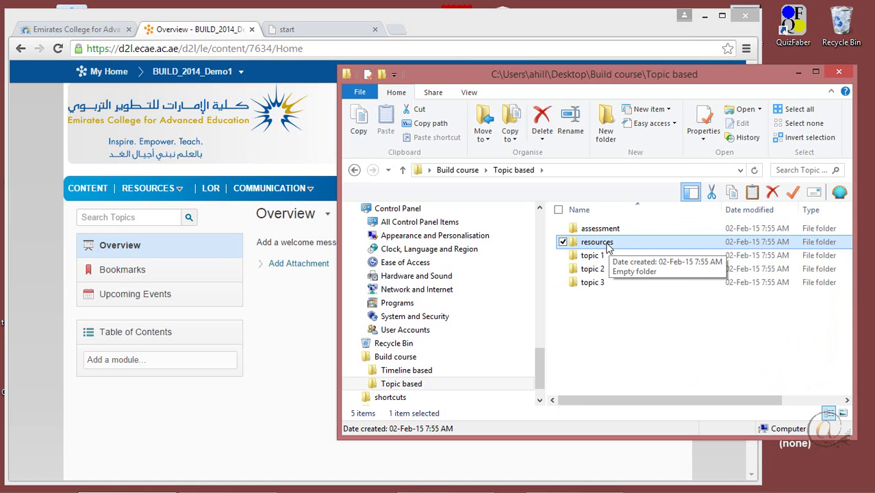
click(458, 170)
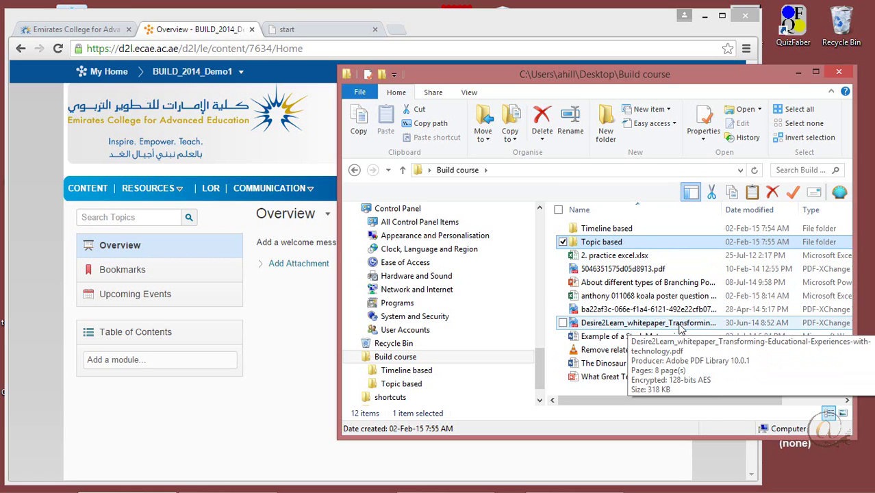
click(364, 370)
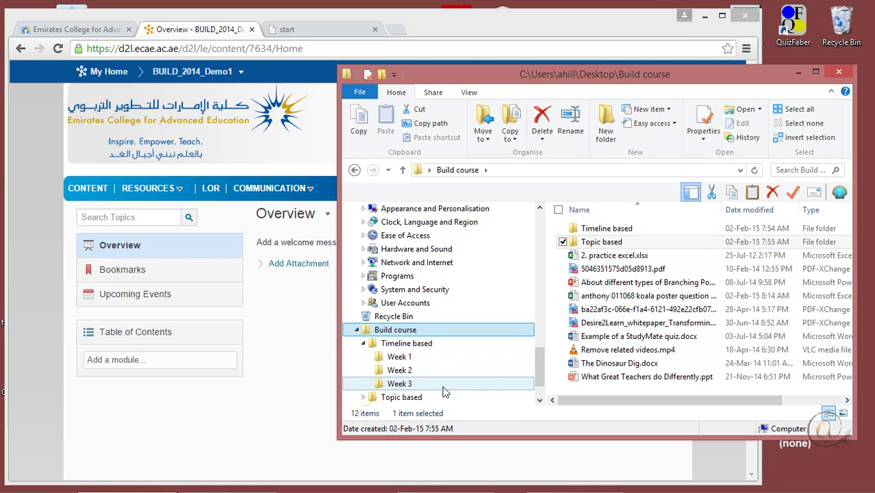
click(628, 258)
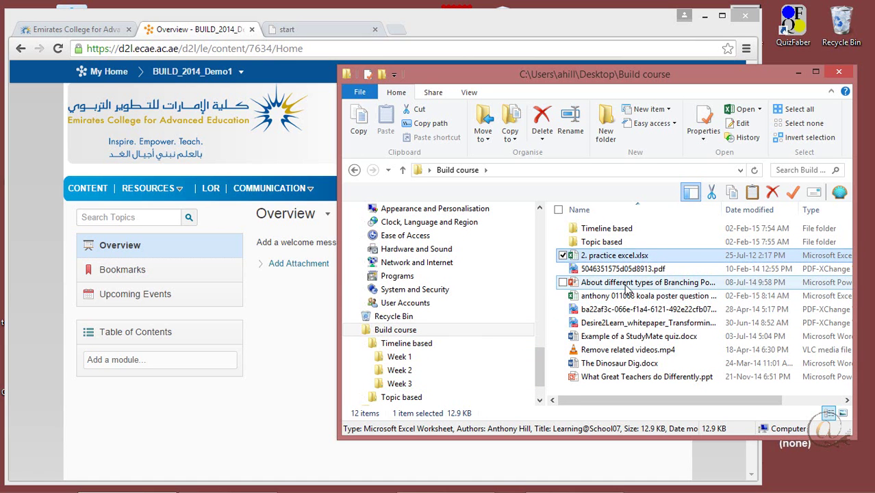
shift+click(626, 285)
drag(626, 285, 431, 363)
Step: Move the ba22af3c PDF, the Desire2Learn whitepaper PDF and Example of a StudyMate quiz.docx into the Week 2 folder
click(613, 271)
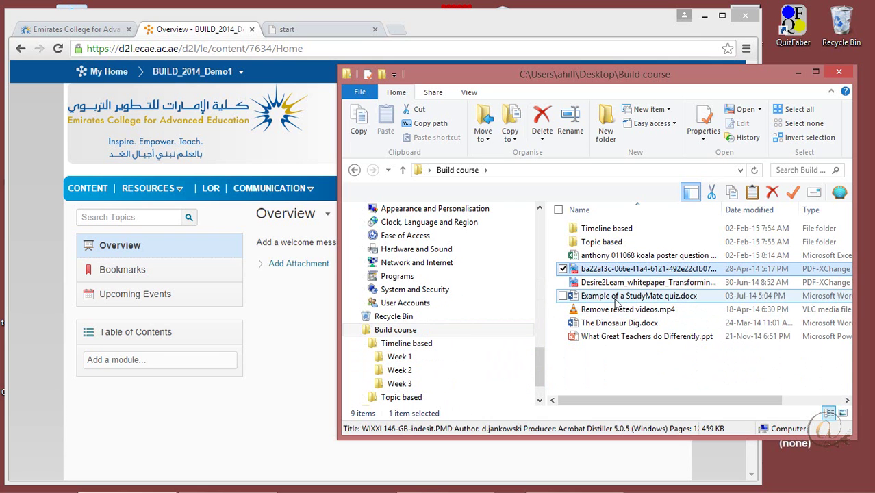
shift+click(616, 301)
drag(616, 302, 459, 374)
Step: Move the koala poster workbook, Remove related videos.mp4, The Dinosaur Dig.docx and What Great Teachers do Differently.ppt into the Week 3 folder
click(589, 259)
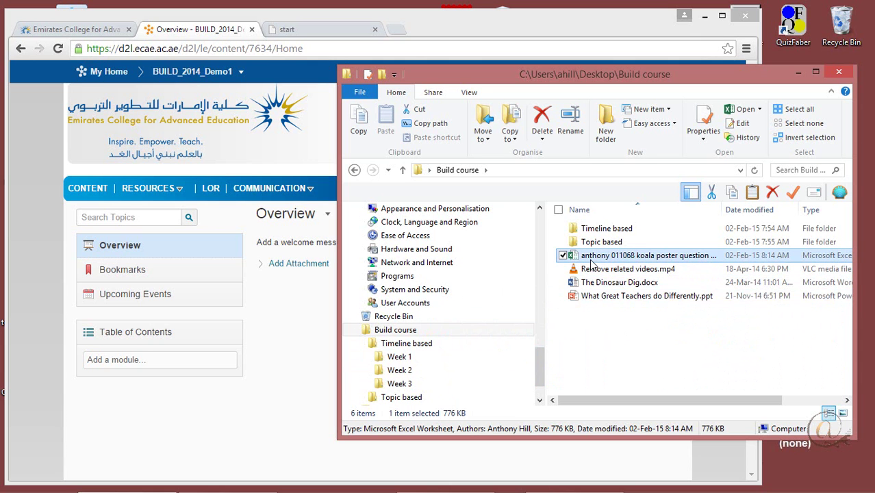
shift+click(590, 295)
drag(591, 296, 442, 384)
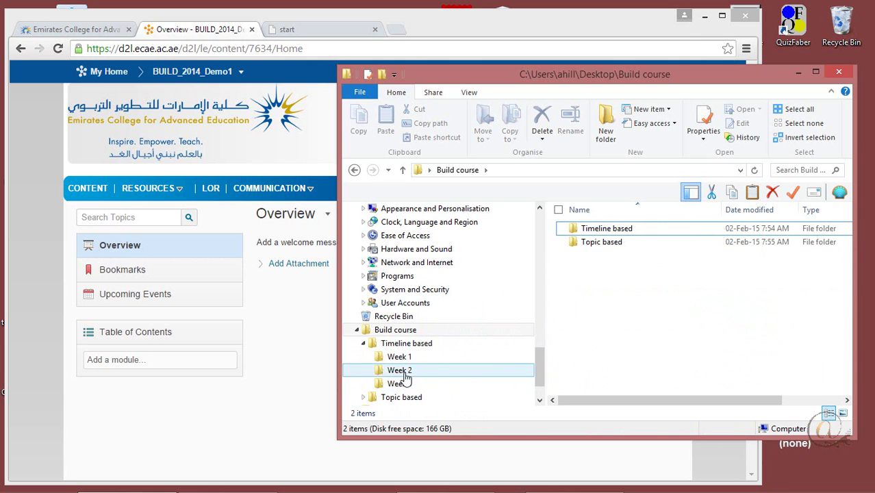
Step: Check the contents of the Week 1, Week 2 and Week 3 folders
click(399, 357)
click(399, 370)
click(401, 385)
click(401, 357)
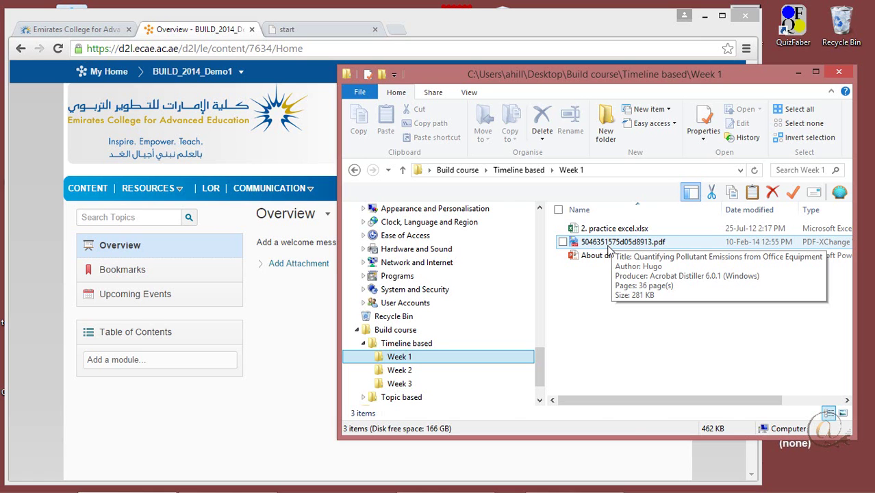
click(609, 250)
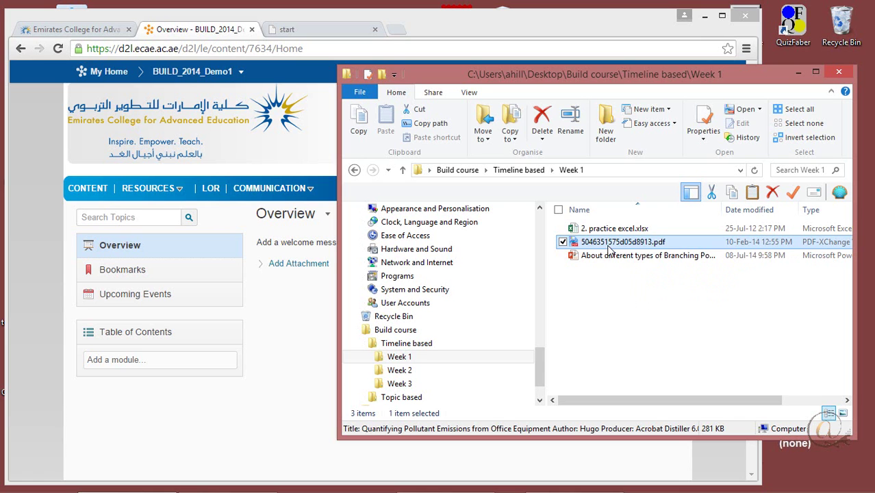
click(608, 247)
text(Pollutants)
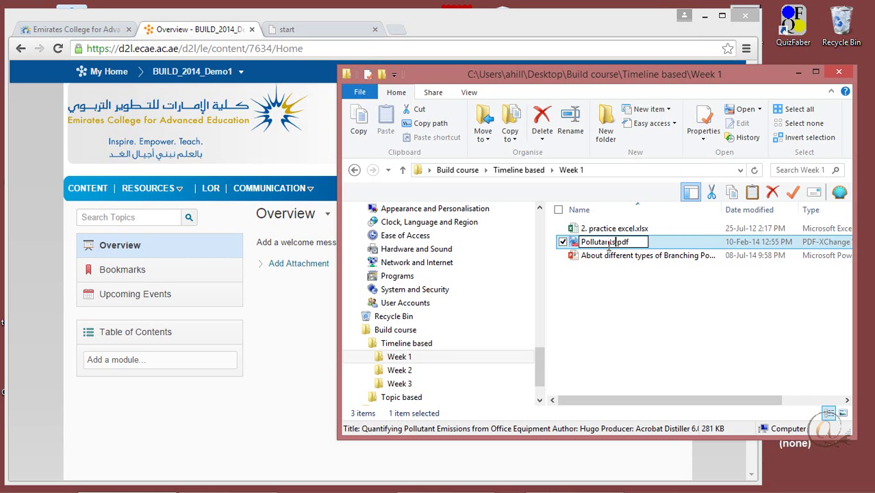
click(649, 287)
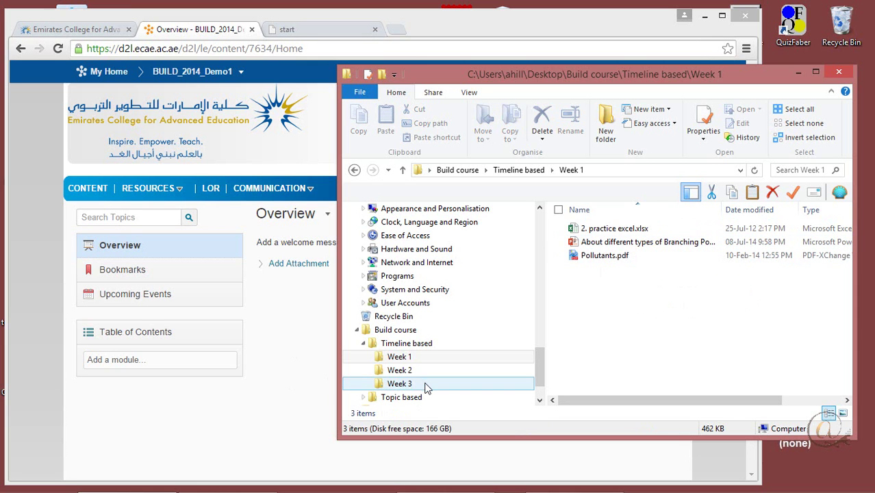
Step: View the ba22af3c PDF in the Week 2 folder to find out its subject, and close it again
click(399, 370)
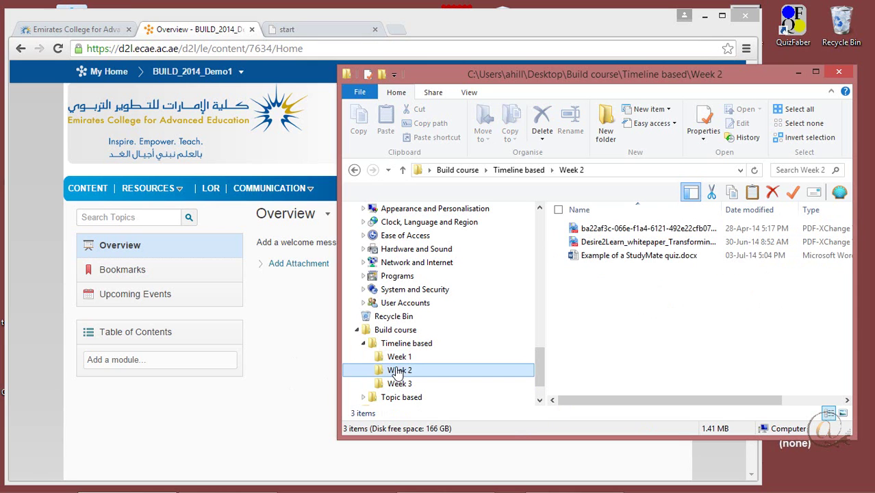
double_click(642, 232)
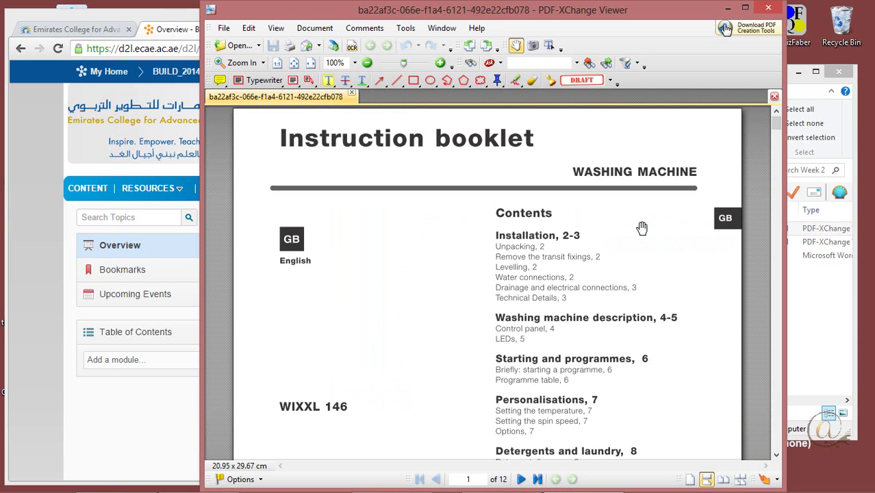
scroll(613, 305, down, 3)
scroll(614, 305, up, 3)
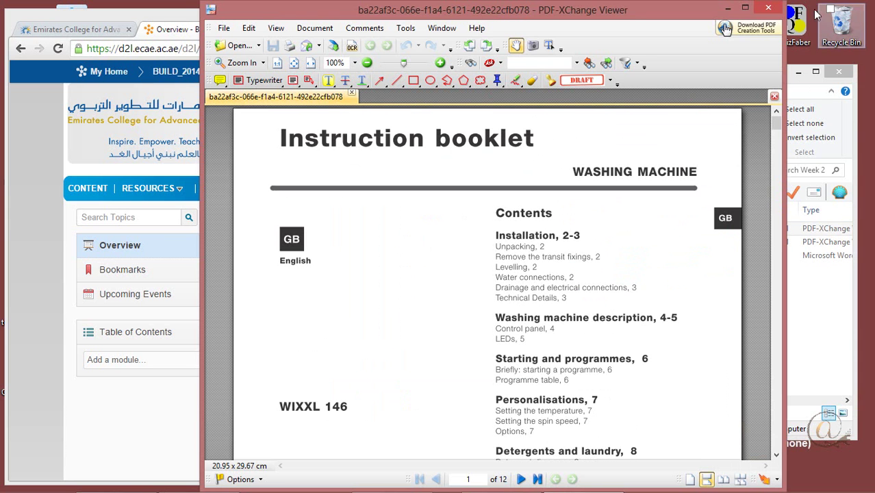
click(768, 7)
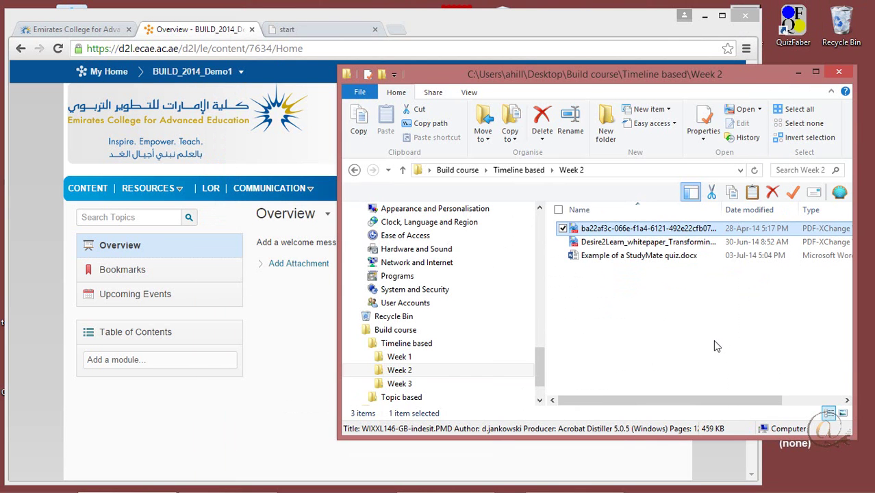
Step: Rename the ba22af3c PDF in the Week 2 folder as washing machine.pdf
click(650, 233)
text(shing machin)
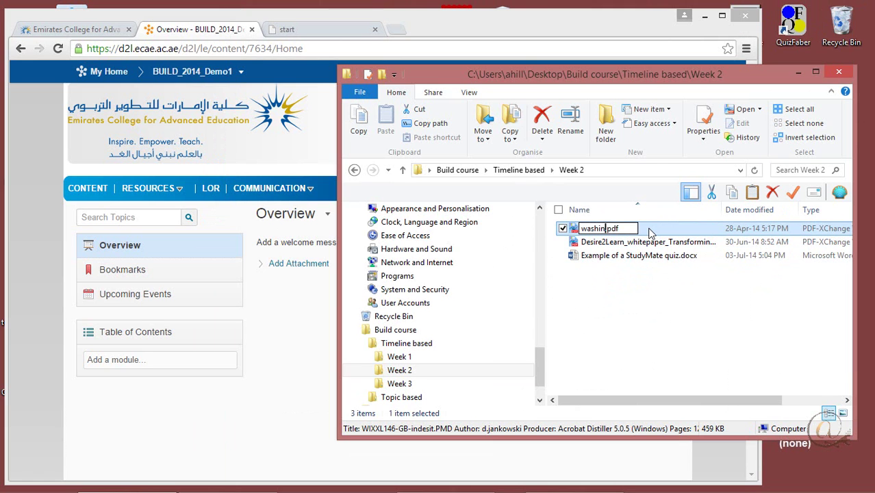
text(e)
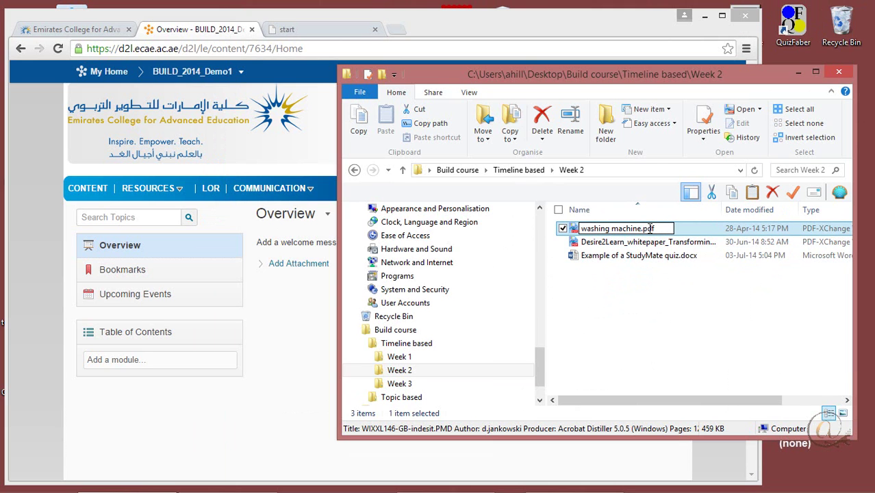
click(649, 290)
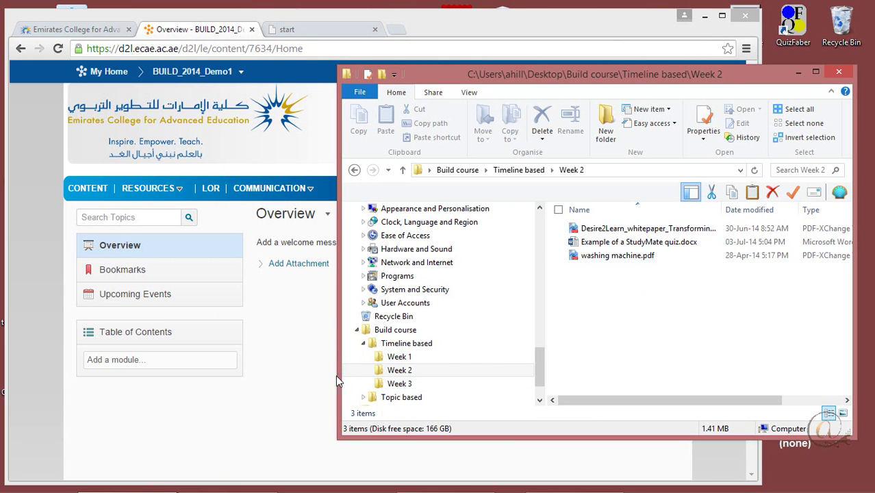
Step: Arrange the File Explorer window and a narrowed browser window side by side so the course page and the files are both accessible
drag(593, 81, 764, 88)
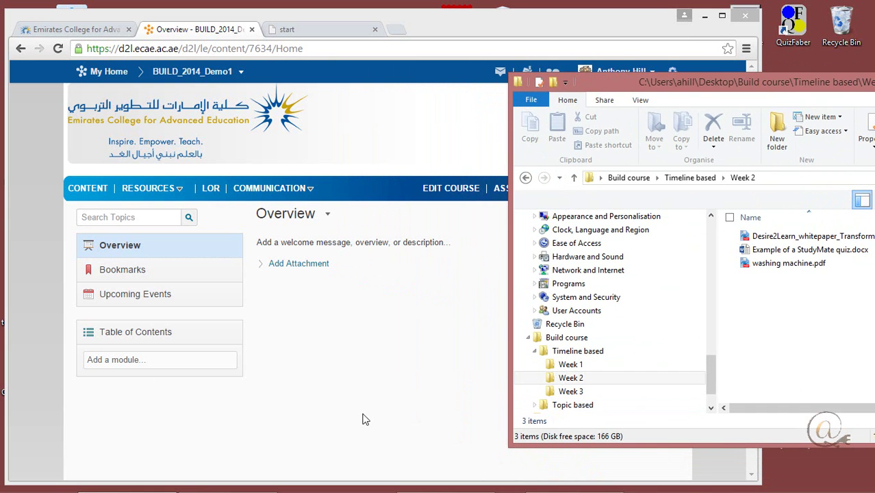
drag(760, 54, 556, 55)
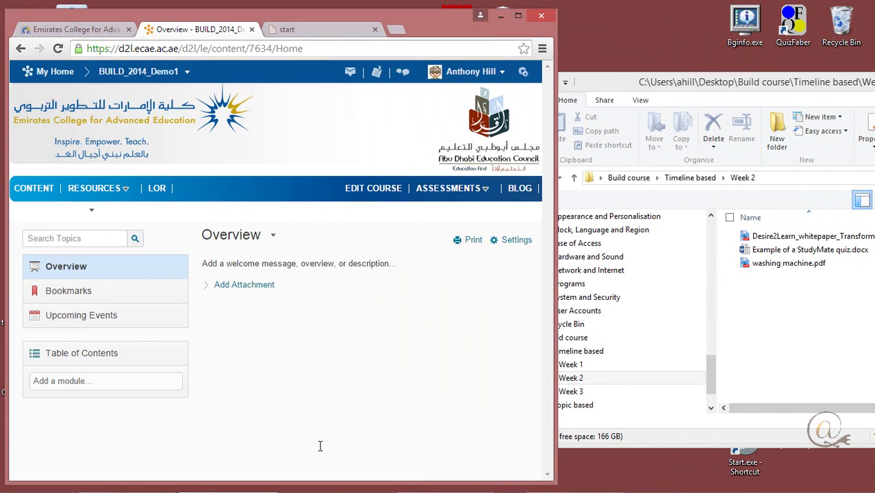
Step: Add three modules named week 1, week 2 and week 3 to the course's Table of Contents
click(65, 379)
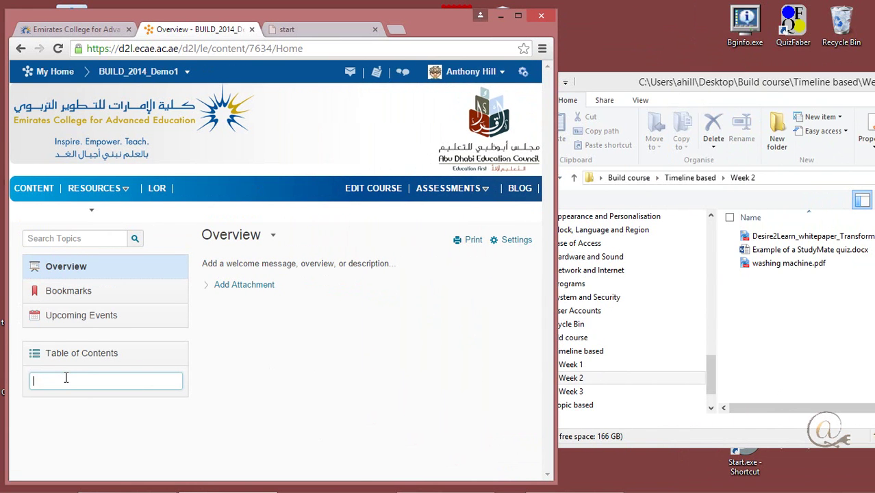
text(week 1)
key(Return)
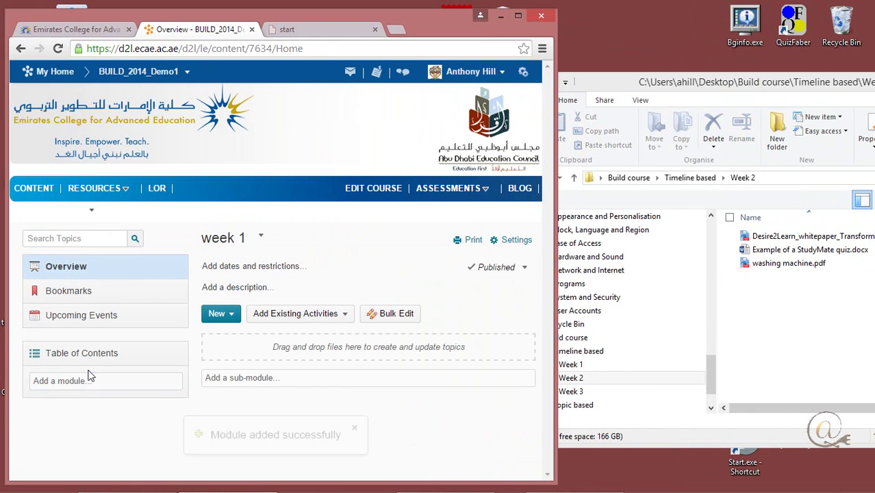
click(85, 404)
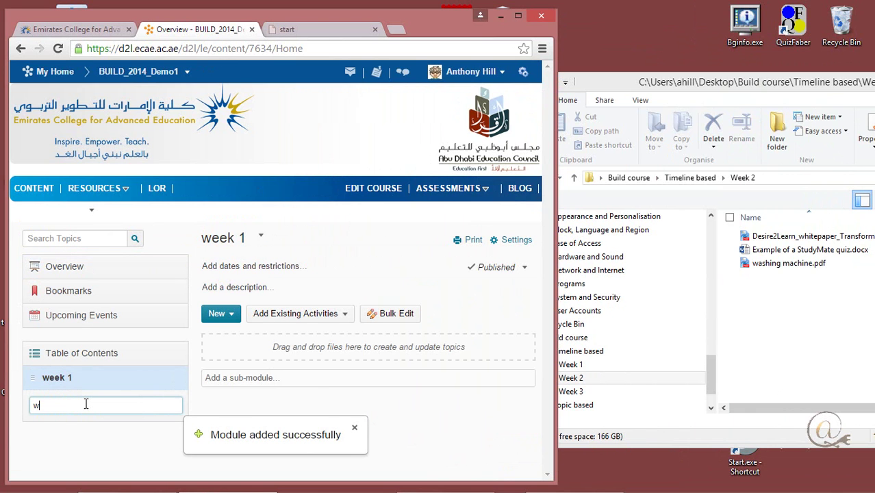
text(week 2)
key(Return)
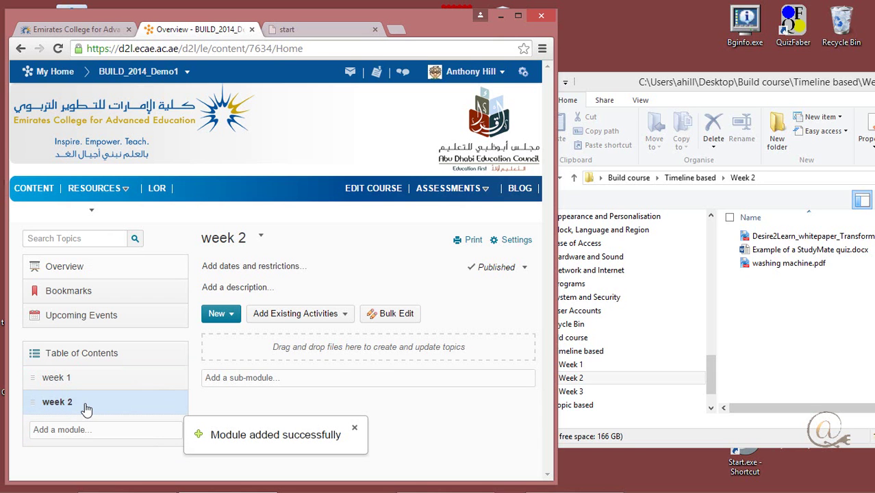
click(98, 429)
text(week 3)
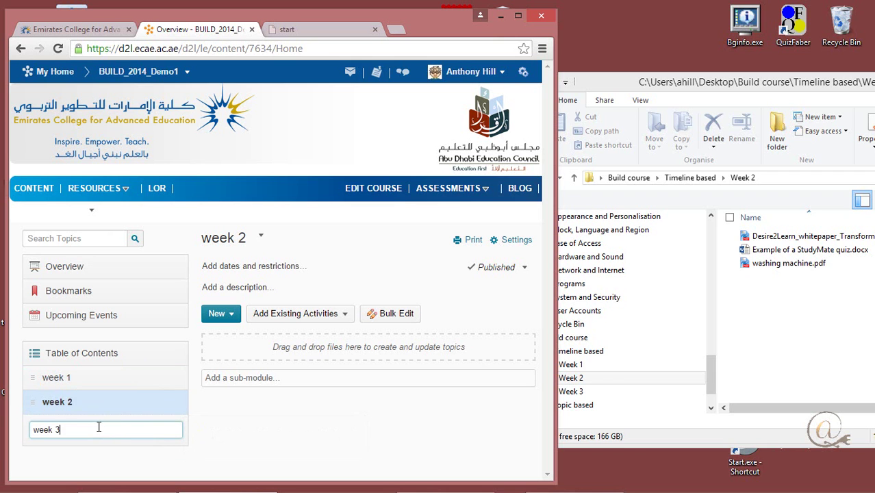
key(Return)
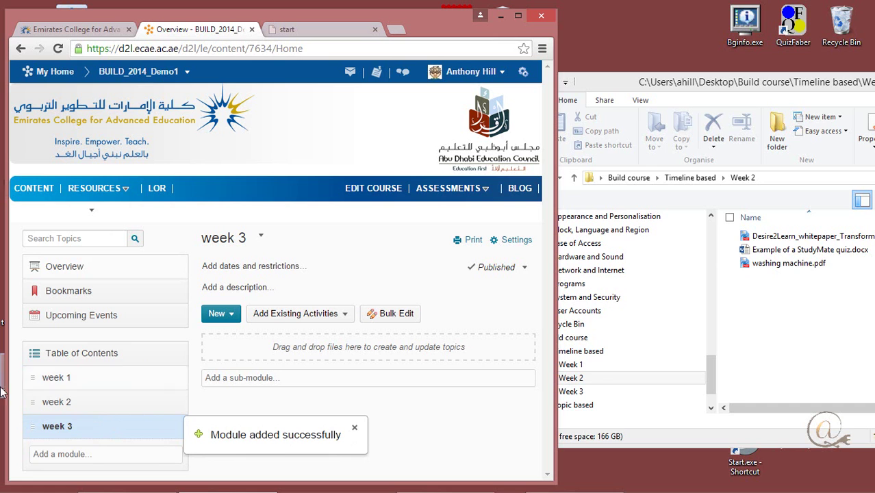
Step: Upload all three files from the Week 1 folder into the week 1 module and widen the browser window slightly
click(63, 380)
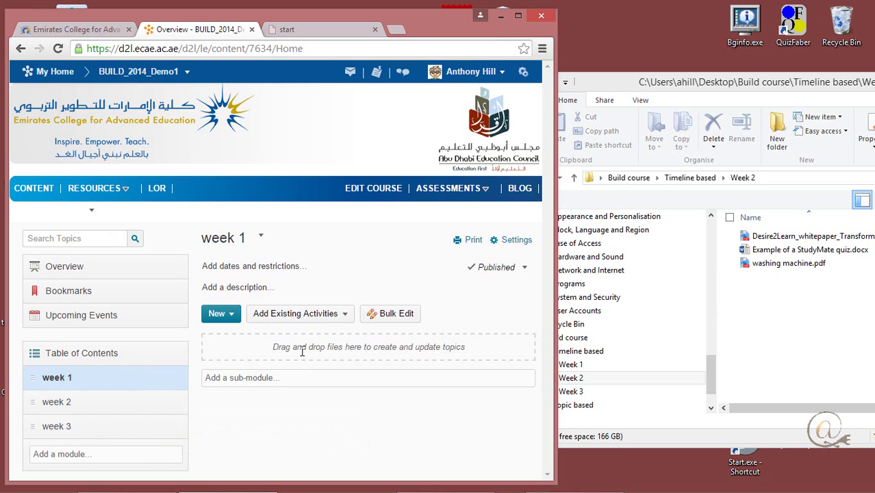
click(542, 50)
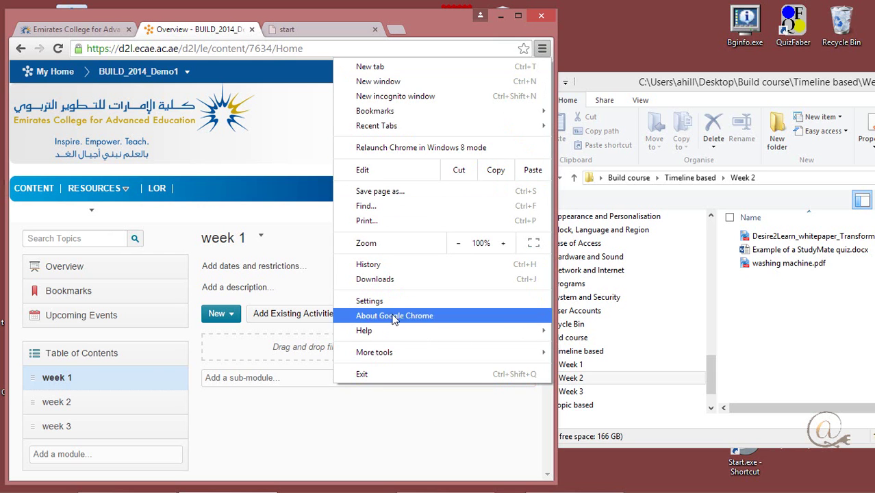
click(335, 439)
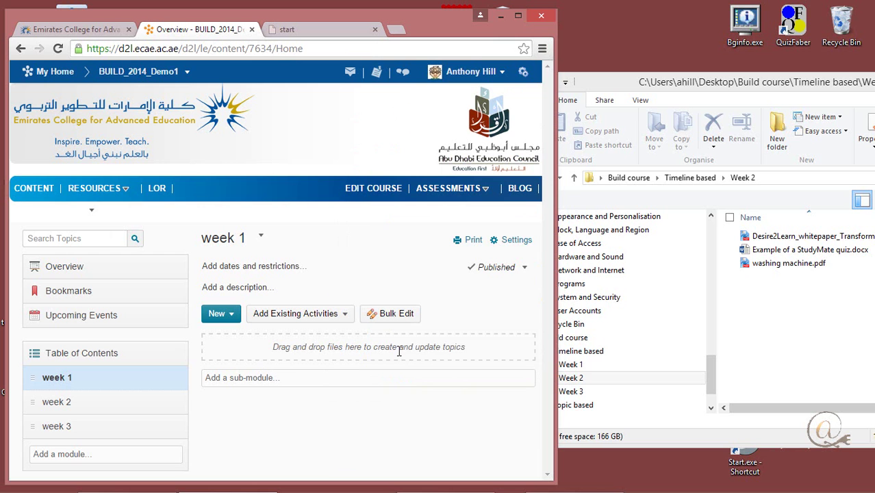
click(608, 367)
drag(804, 306, 333, 357)
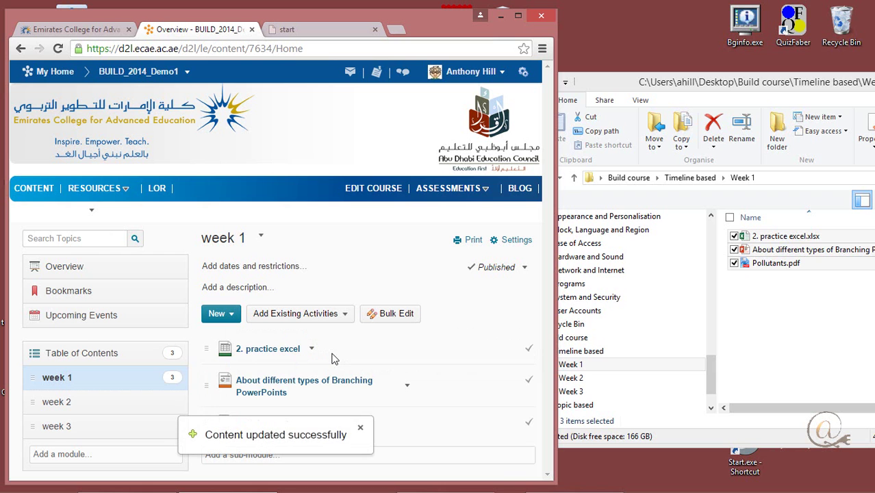
drag(555, 477, 600, 477)
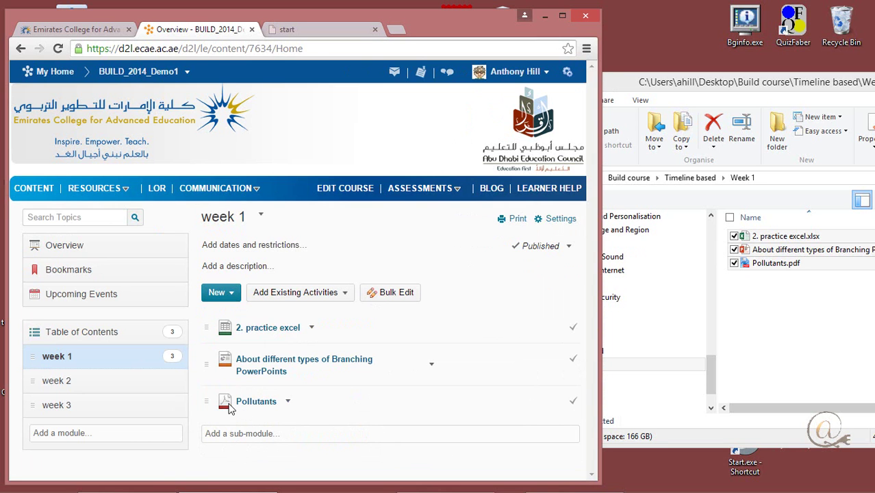
Step: Edit the Pollutants topic in the week 1 module in place and add the description "Read this PDF about air pollution"
click(288, 402)
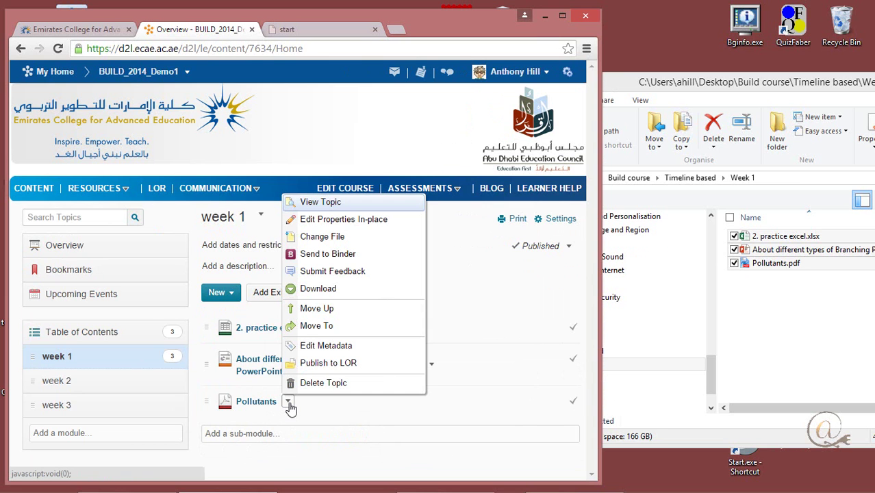
click(333, 225)
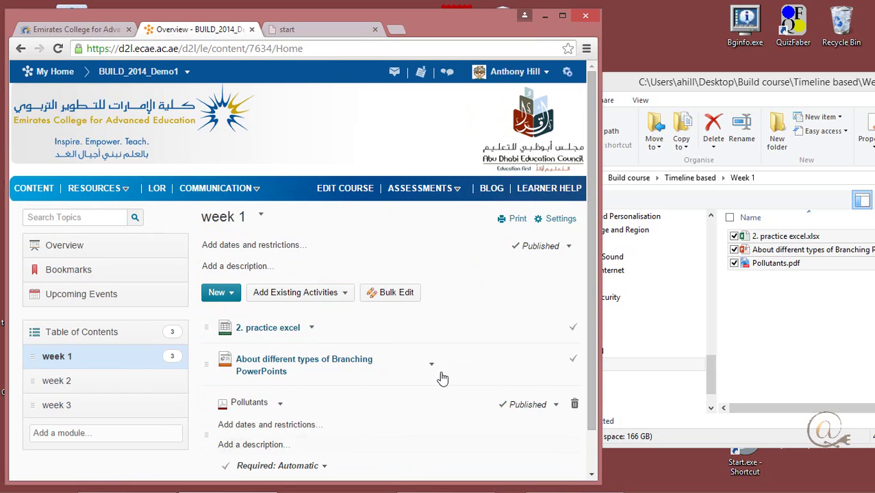
scroll(440, 378, down, 1)
click(264, 406)
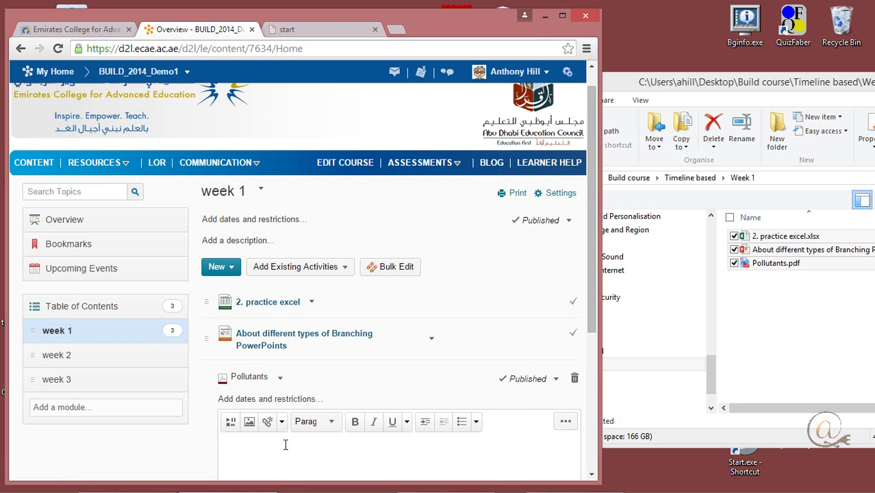
text(Read this PDF about air pollution)
scroll(594, 325, down, 3)
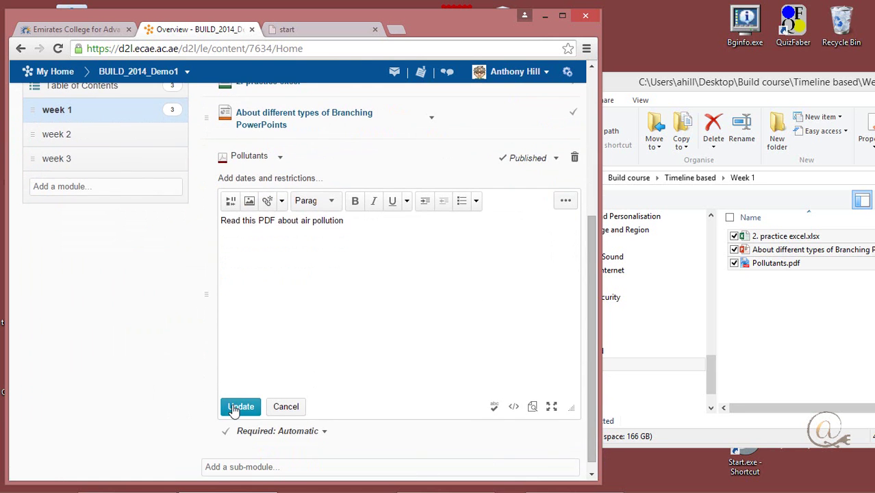
click(240, 407)
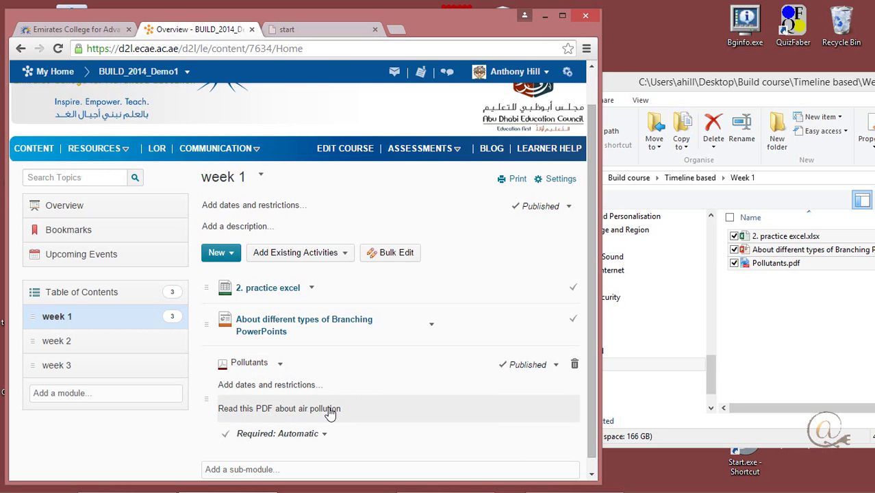
click(256, 367)
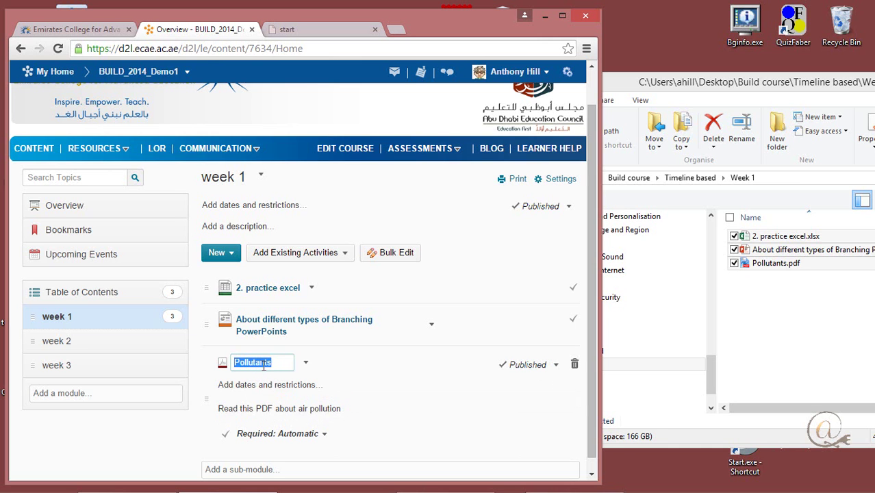
click(332, 360)
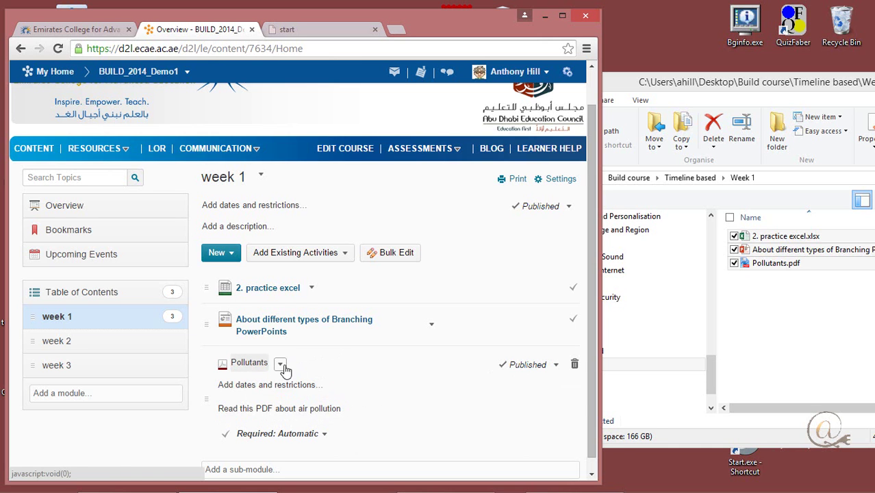
Step: View the Pollutants topic, look through its PDF pages and activity details, and return to the week 1 module
click(284, 368)
click(313, 184)
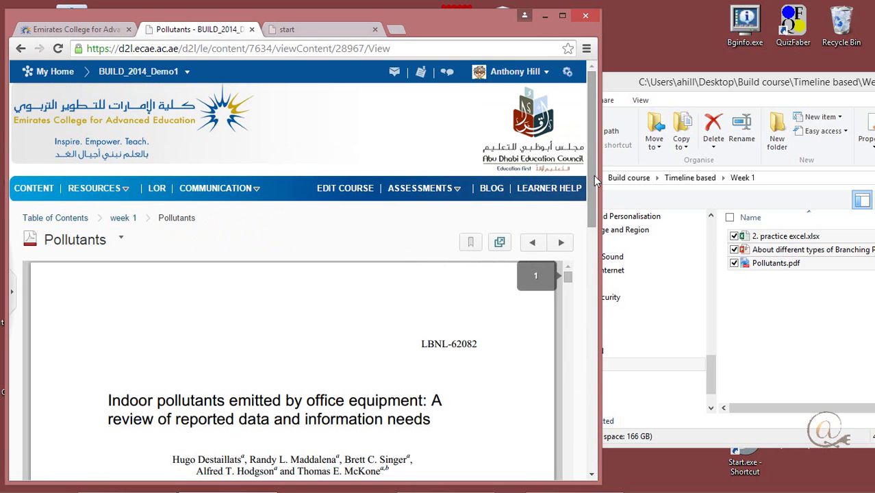
scroll(594, 214, down, 1)
drag(594, 215, 590, 283)
scroll(566, 344, down, 15)
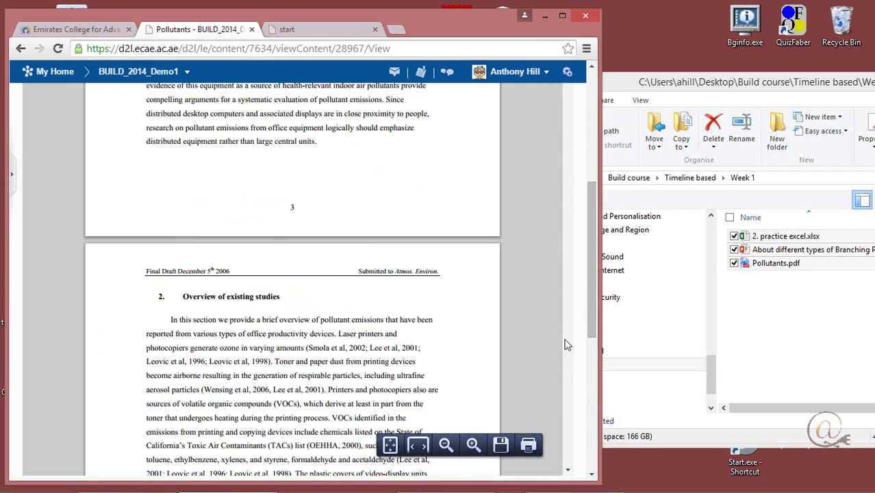
scroll(565, 344, down, 5)
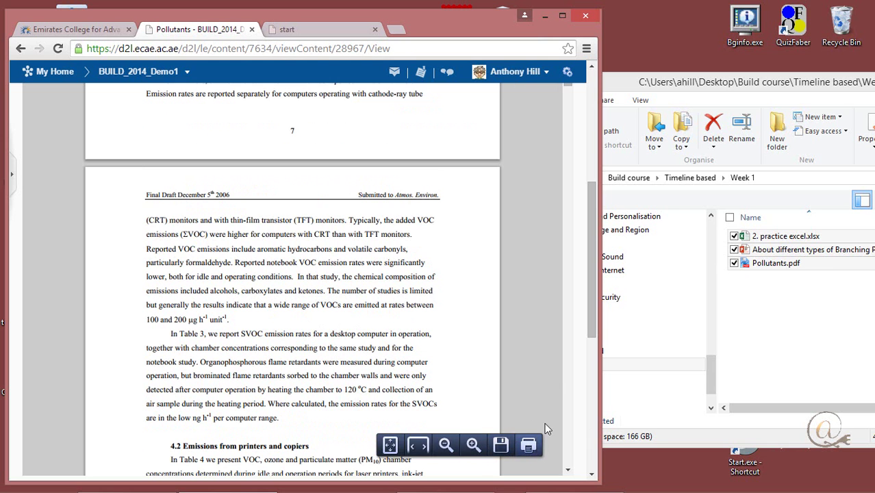
drag(594, 321, 589, 398)
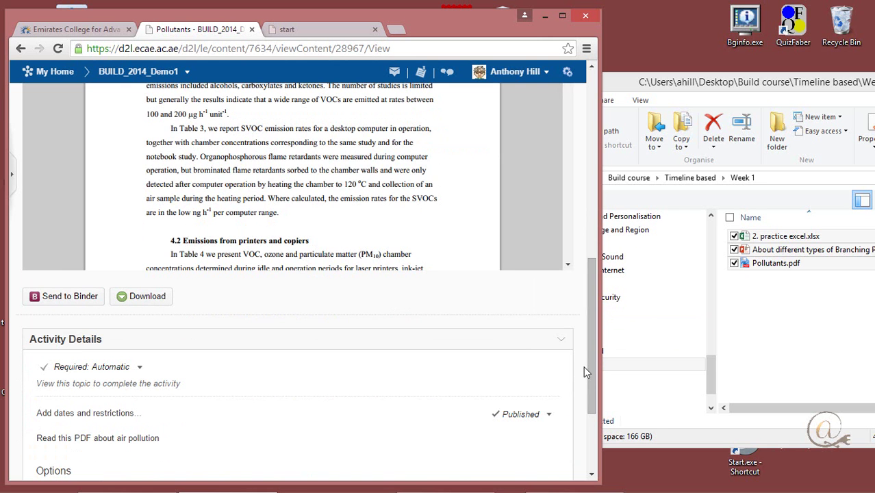
drag(593, 371, 588, 141)
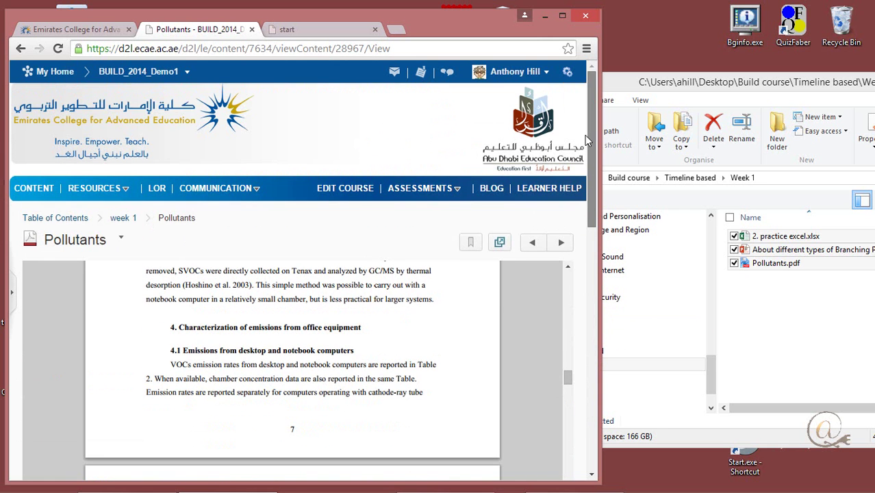
click(130, 218)
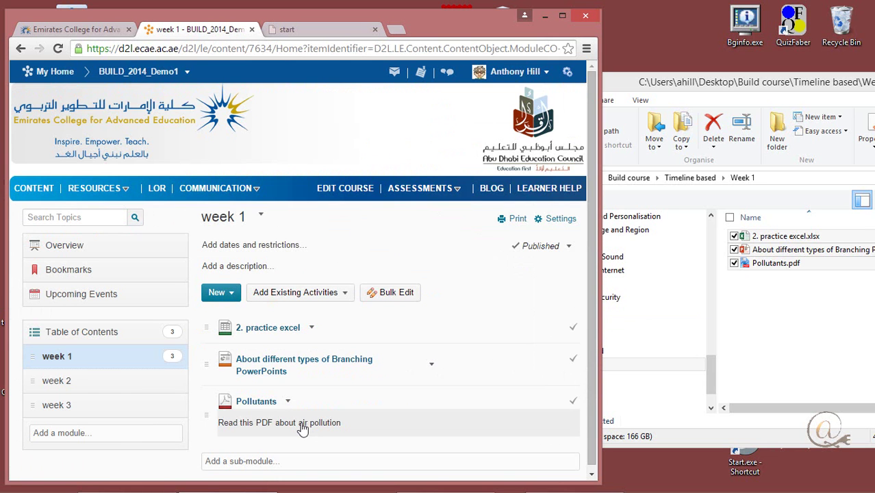
Step: Upload all three Week 2 folder files into the week 2 module, ordered washing machine, Desire2Learn whitepaper, Example of a StudyMate quiz
click(55, 381)
click(802, 334)
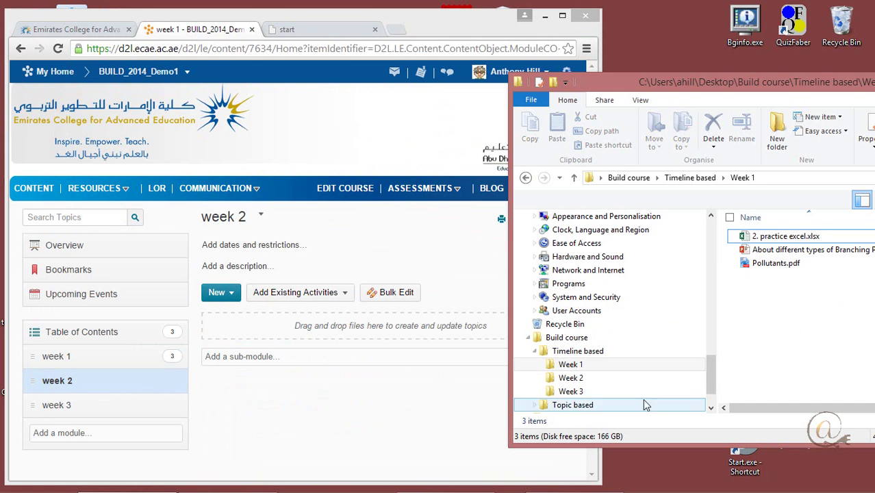
click(570, 378)
drag(844, 297, 736, 229)
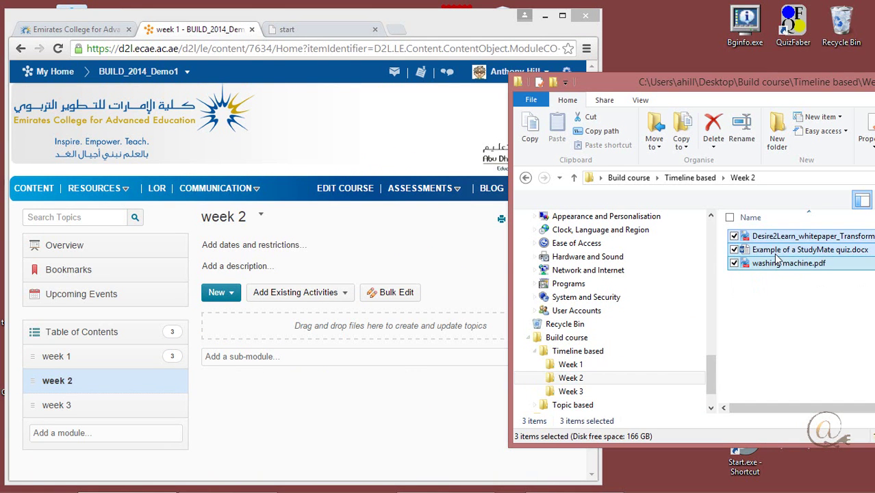
drag(777, 259, 380, 322)
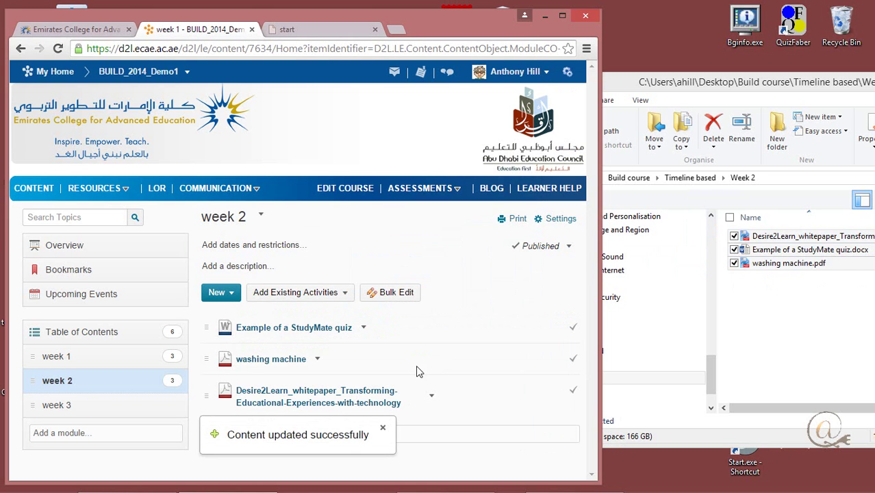
drag(206, 359, 205, 318)
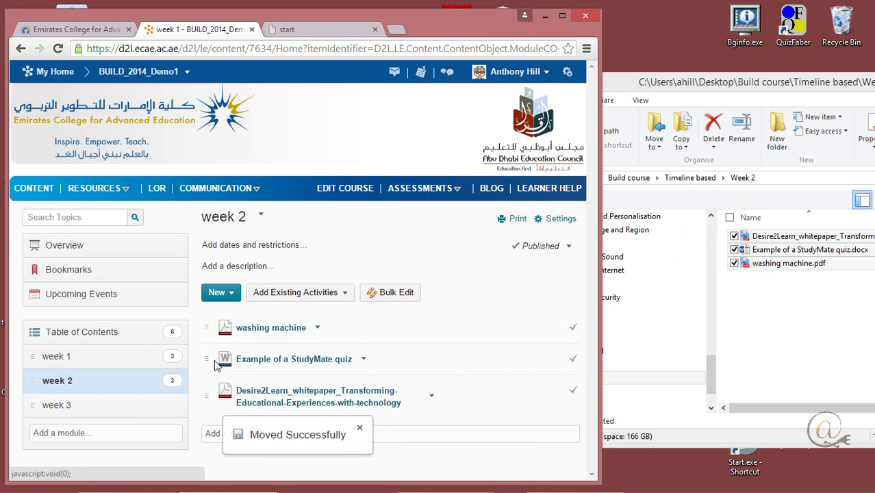
drag(207, 372, 203, 352)
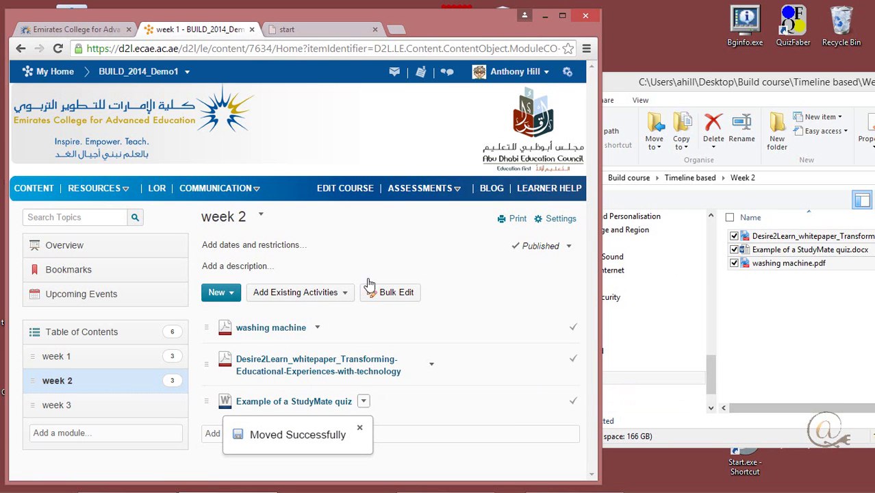
Step: Open the week 3 module in the course and the Week 3 folder in File Explorer
click(47, 408)
click(793, 331)
click(585, 393)
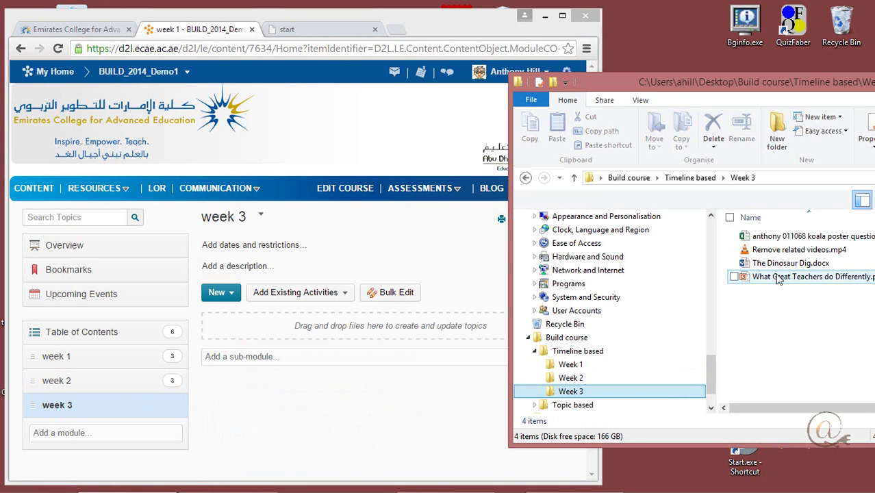
Step: Upload all four files from the desktop folder Build course > Timeline based > Week 3 into the week 3 module using Upload Files
click(230, 296)
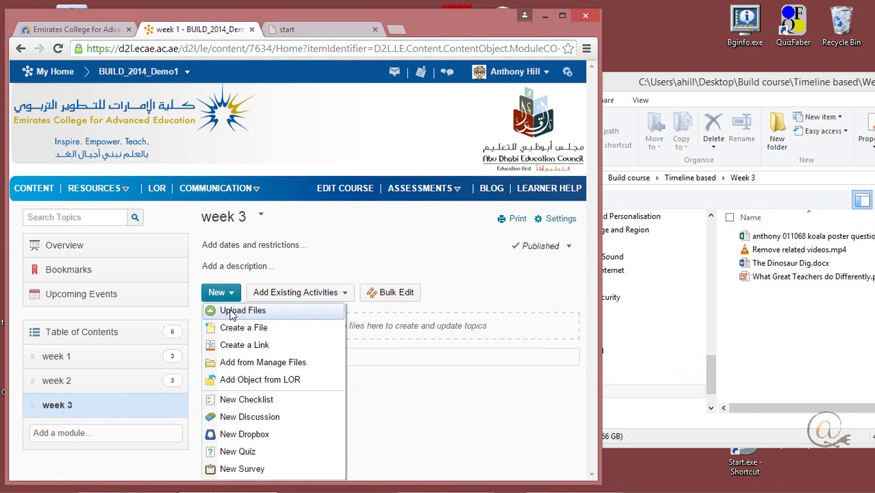
click(232, 313)
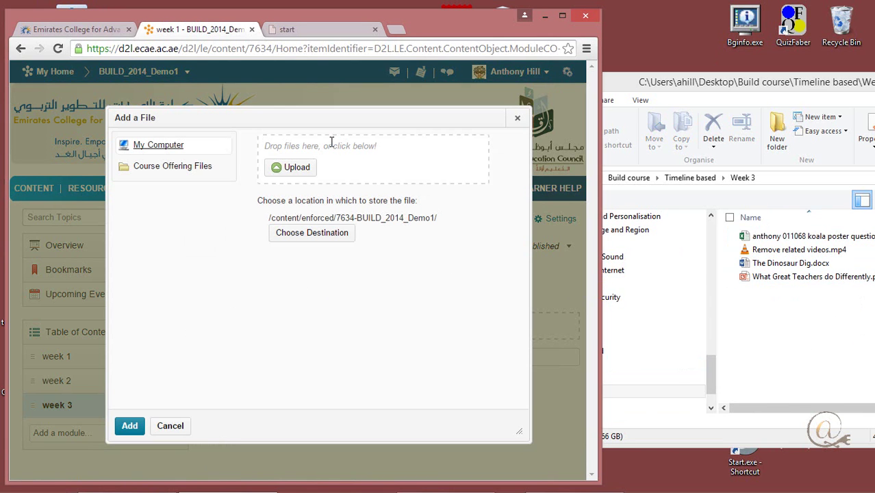
click(277, 172)
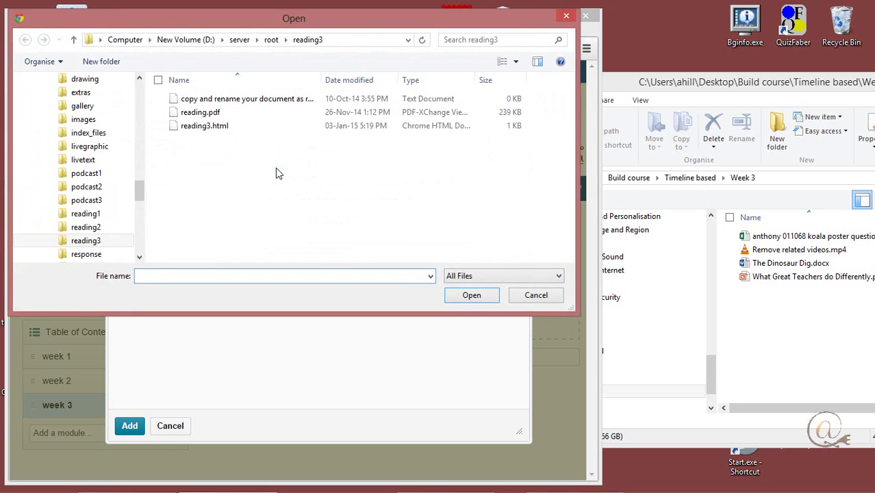
scroll(142, 235, up, 10)
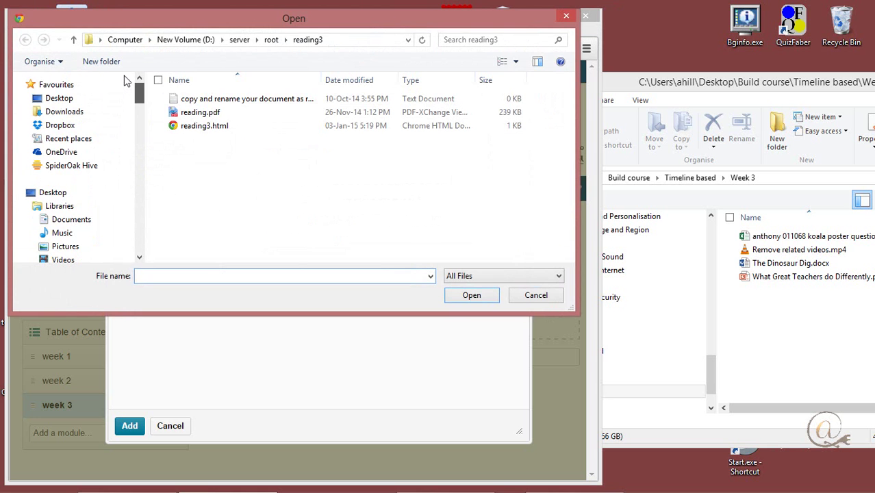
click(66, 101)
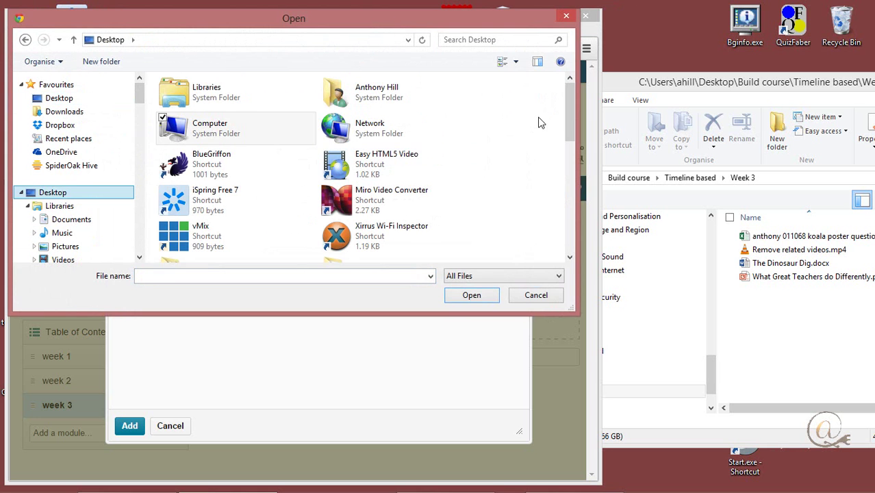
drag(568, 106, 573, 137)
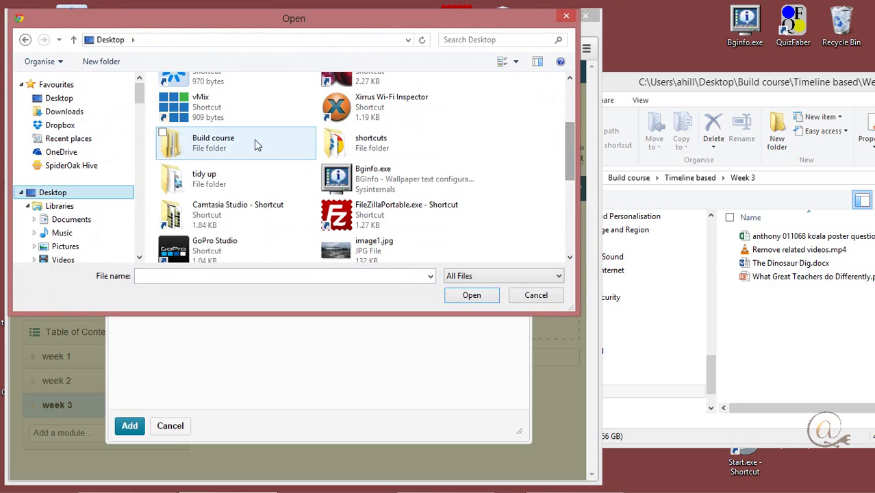
double_click(195, 144)
double_click(191, 103)
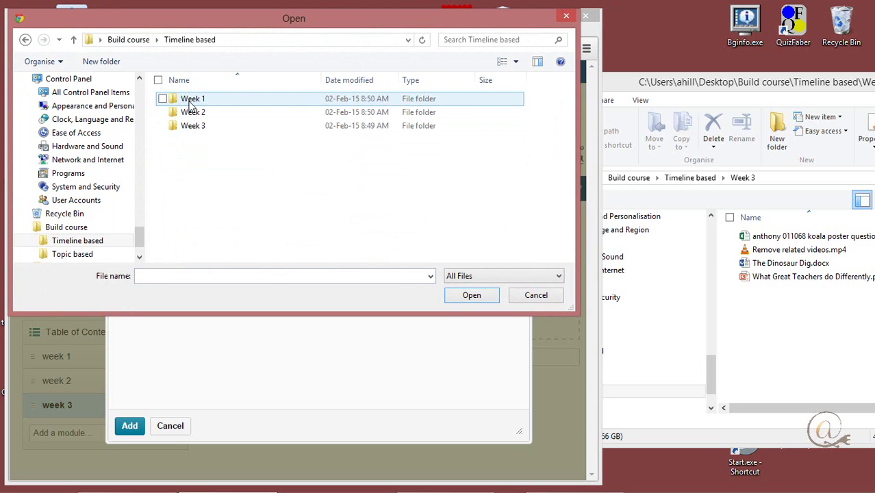
double_click(195, 126)
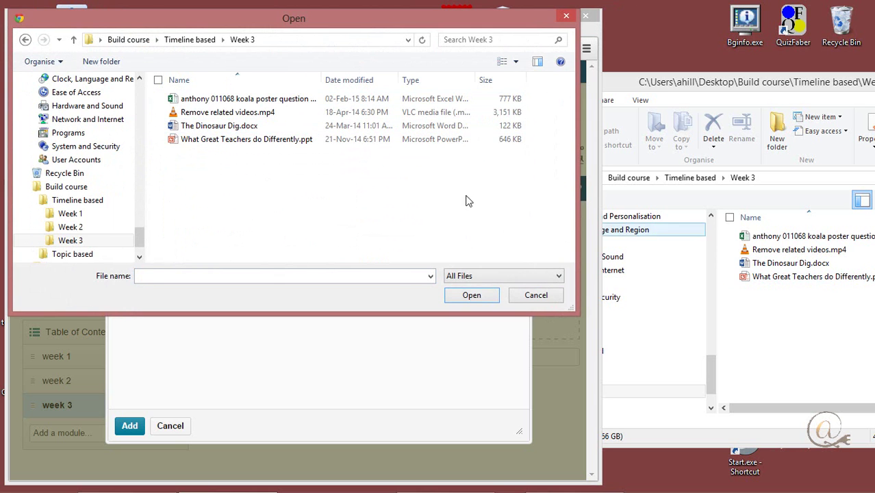
drag(337, 168, 157, 93)
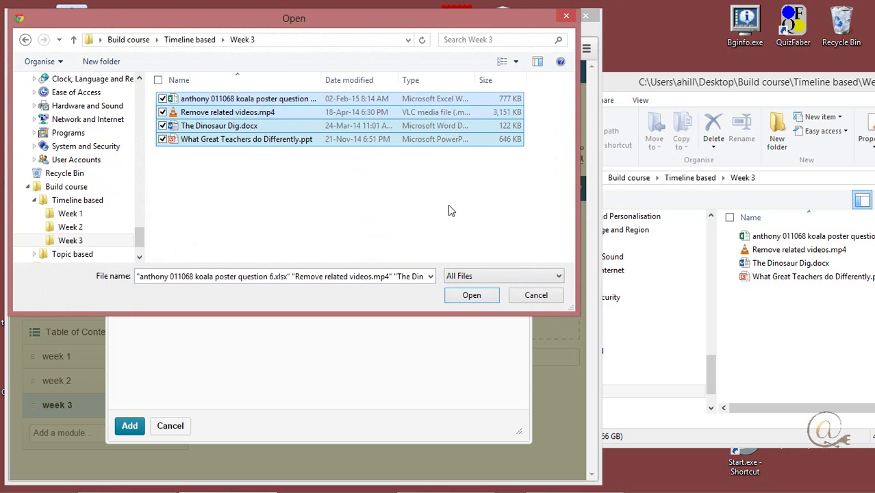
click(471, 296)
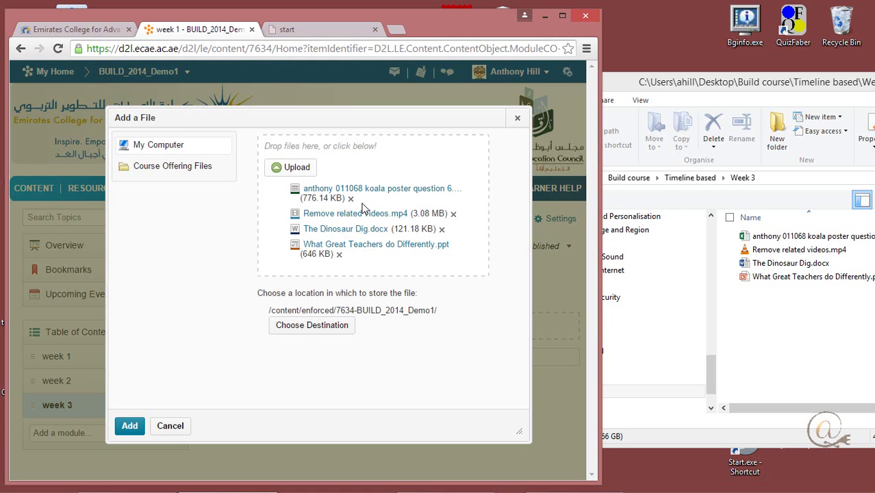
click(130, 426)
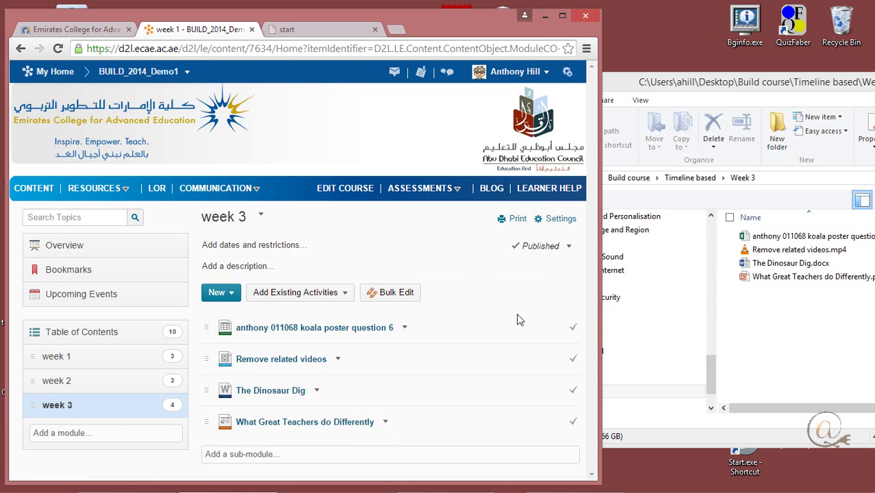
click(232, 295)
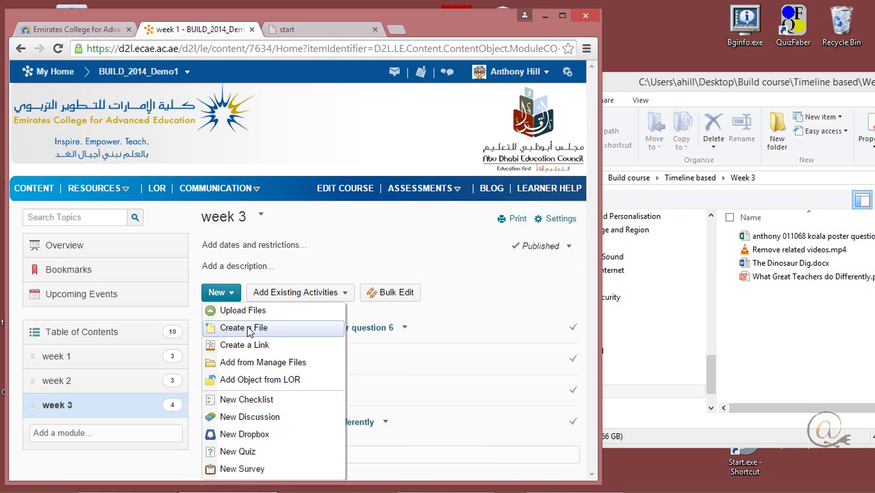
click(376, 231)
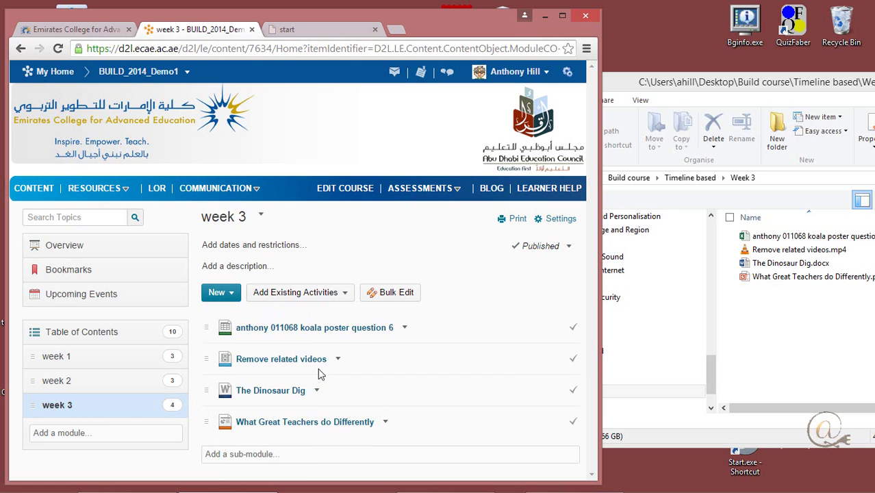
Step: View The Dinosaur Dig topic in the week 3 module and look through the document to its second page
click(278, 396)
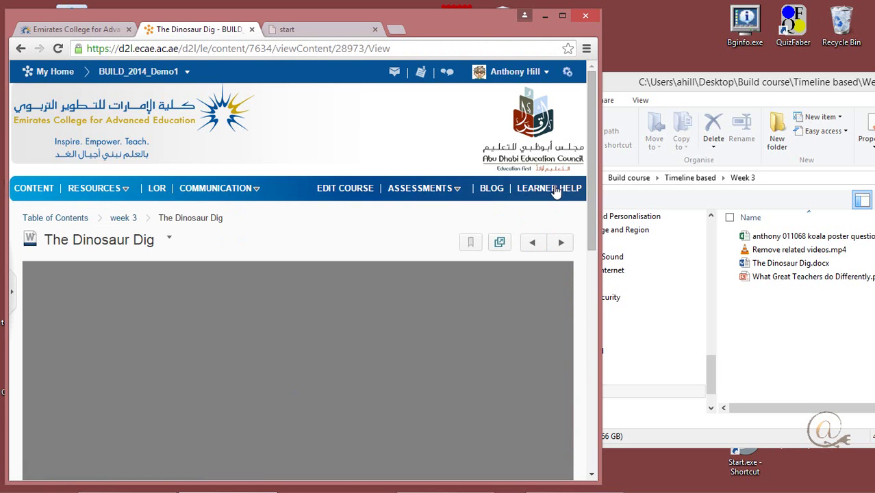
drag(593, 195, 598, 257)
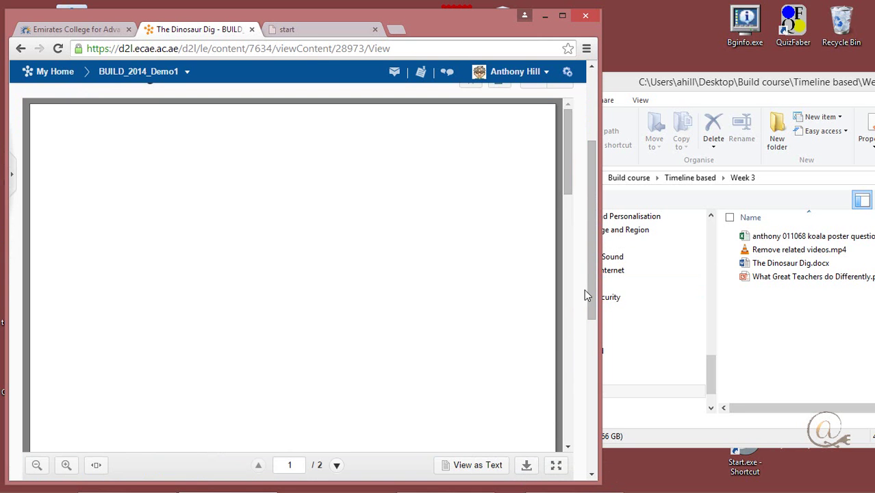
drag(563, 180, 562, 335)
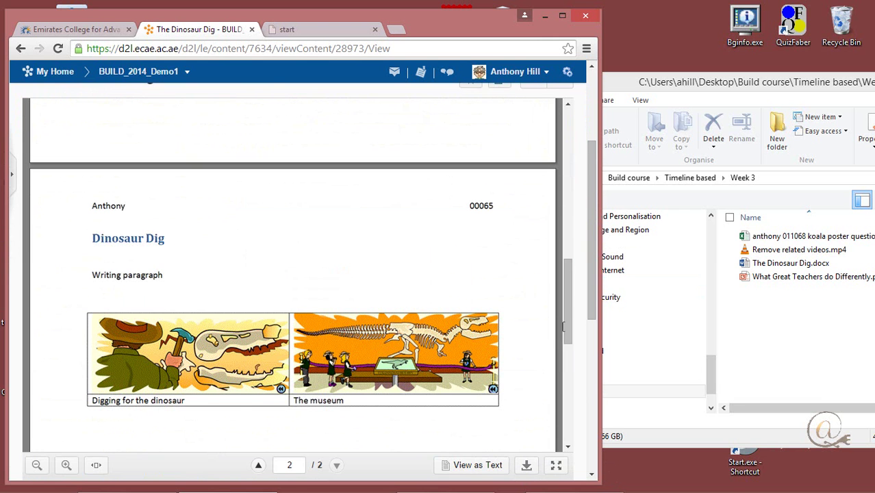
Step: Return The Dinosaur Dig document to its first page and go back to the week 3 module's topic list
drag(568, 282, 554, 115)
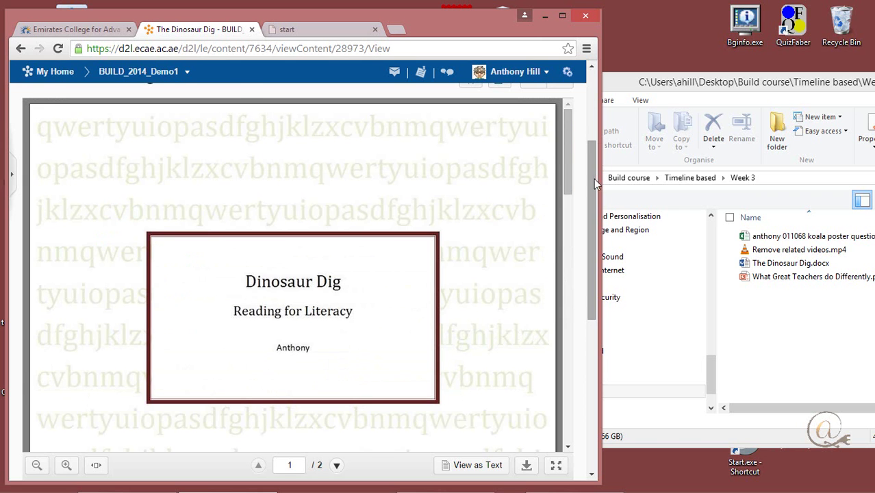
scroll(591, 205, up, 3)
click(125, 201)
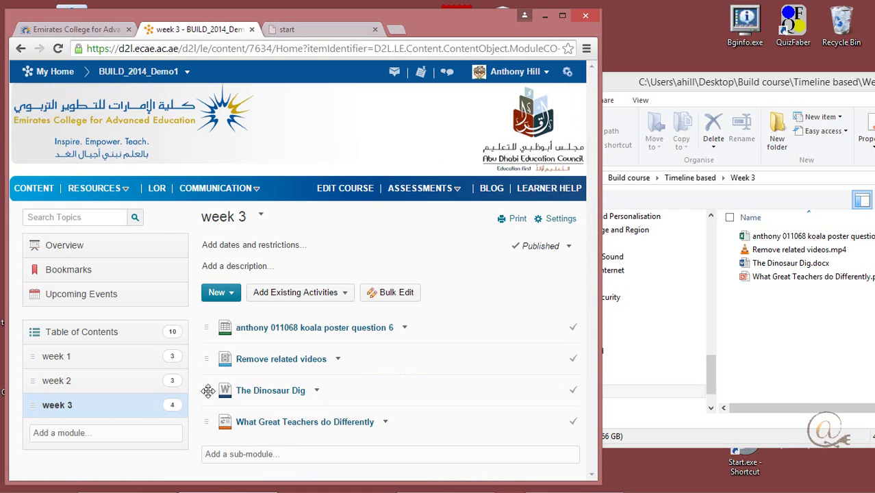
Step: Move The Dinosaur Dig topic from week 3 into the week 2 module, placing it between the Desire2Learn whitepaper and Example of a StudyMate quiz
drag(207, 391, 96, 380)
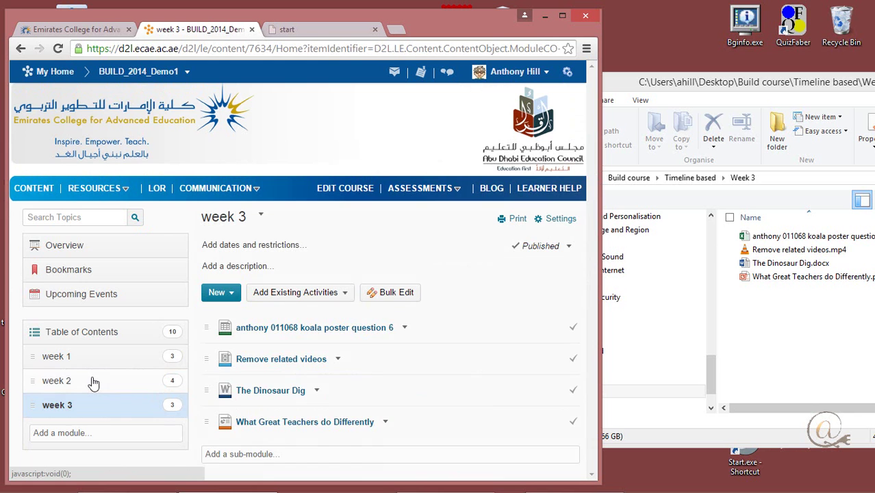
click(54, 381)
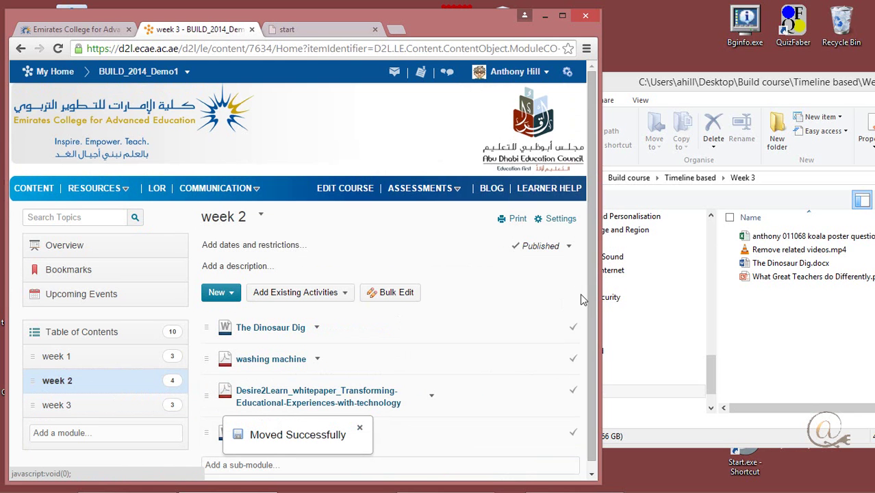
drag(206, 320, 213, 407)
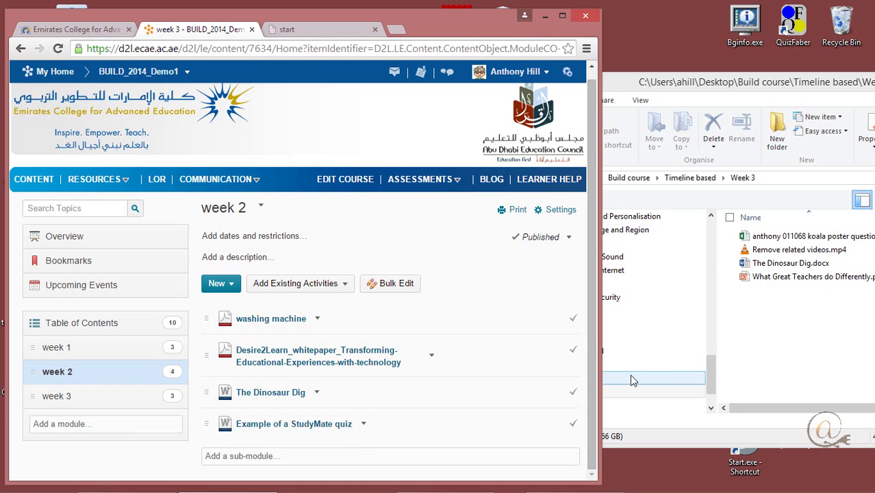
Step: Switch to File Explorer and open the Topic based folder inside Build course
click(634, 391)
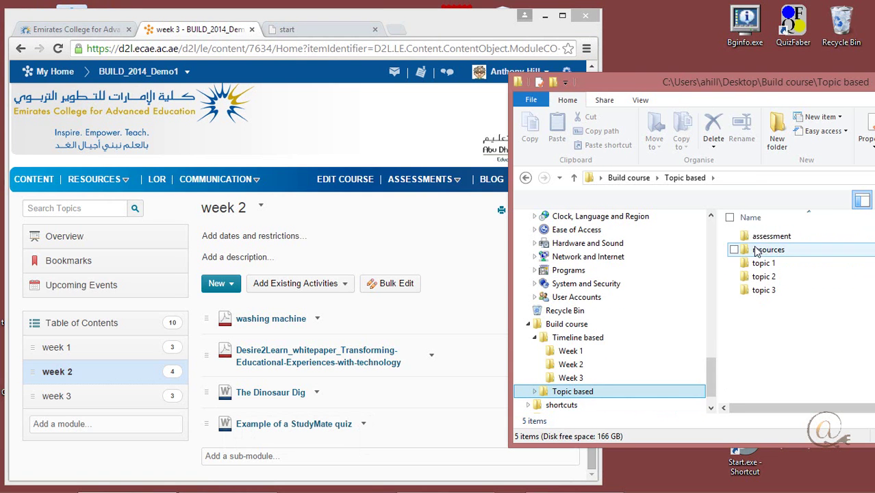